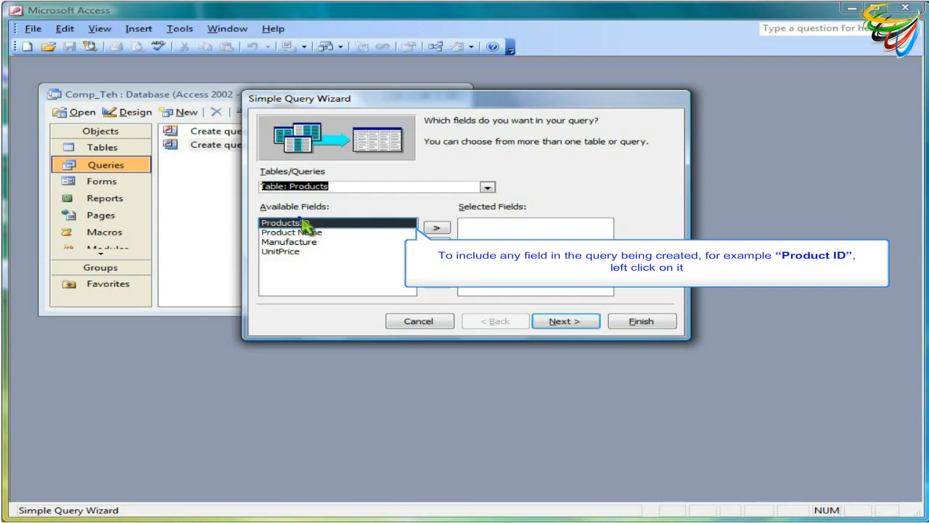
# - Include the ProductsID, Product Name and UnitPrice fields from the Products table in the simple query
pyautogui.click(302, 225)
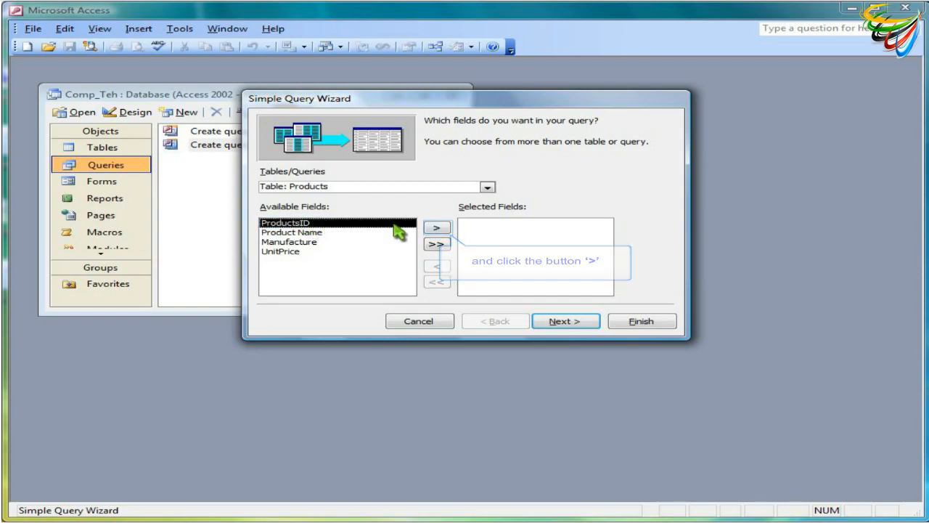
pyautogui.click(437, 227)
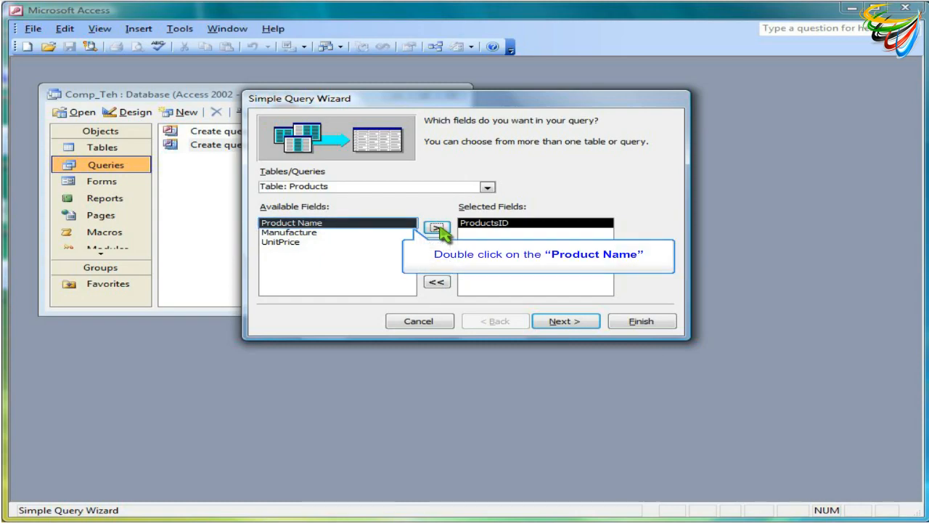
pyautogui.doubleClick(312, 223)
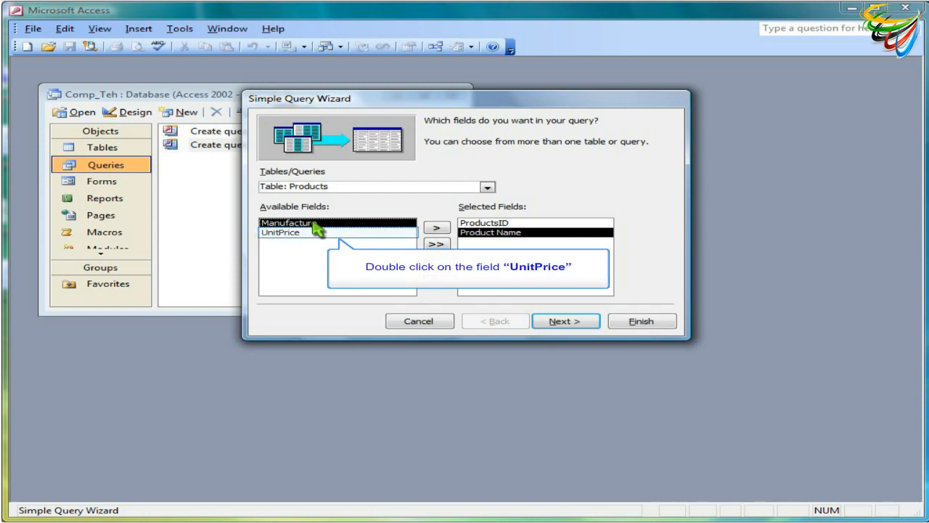
pyautogui.doubleClick(279, 232)
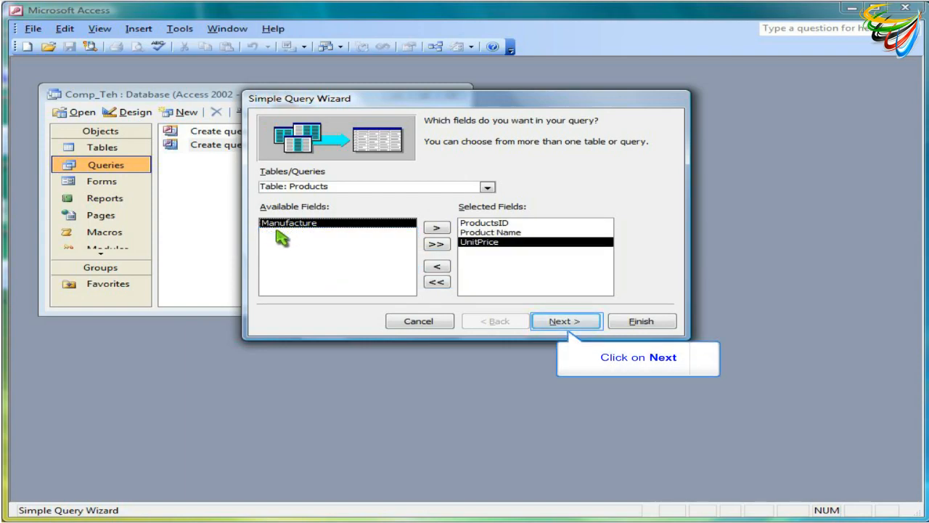
pyautogui.click(557, 323)
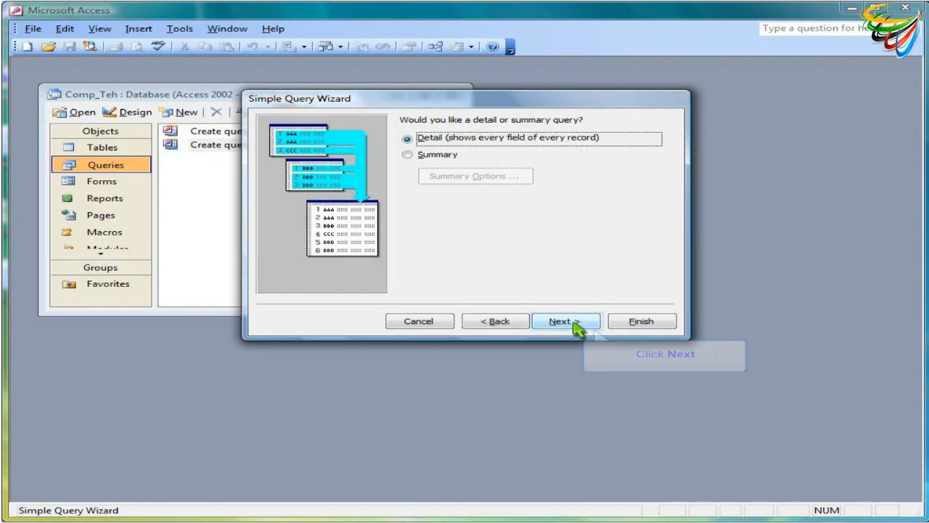
# - Keep the query as a detail query, title it Va1903wb and finish creating it
pyautogui.click(577, 323)
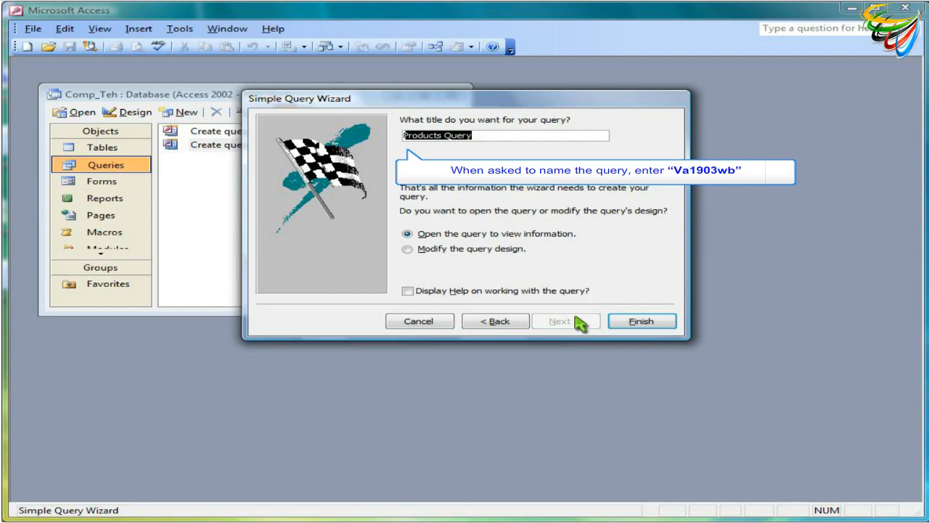
pyautogui.write('Va1903wb')
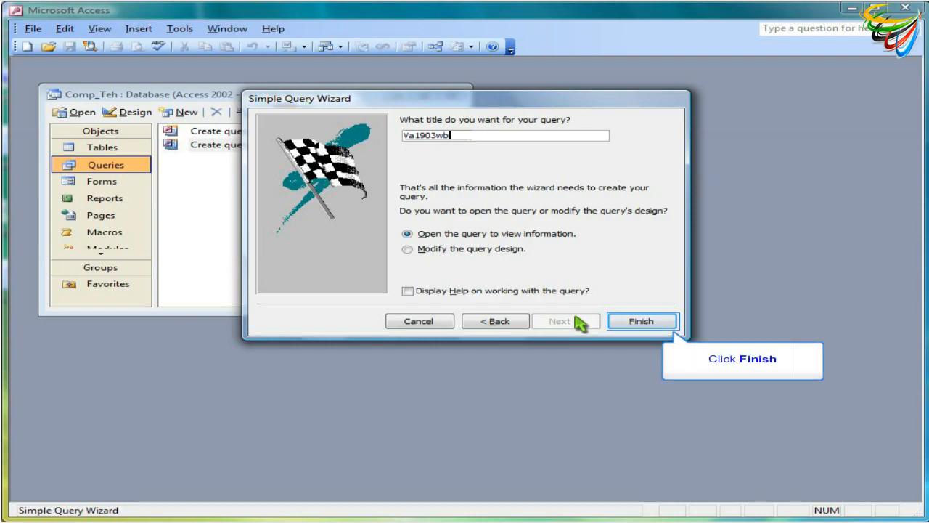
pyautogui.click(630, 322)
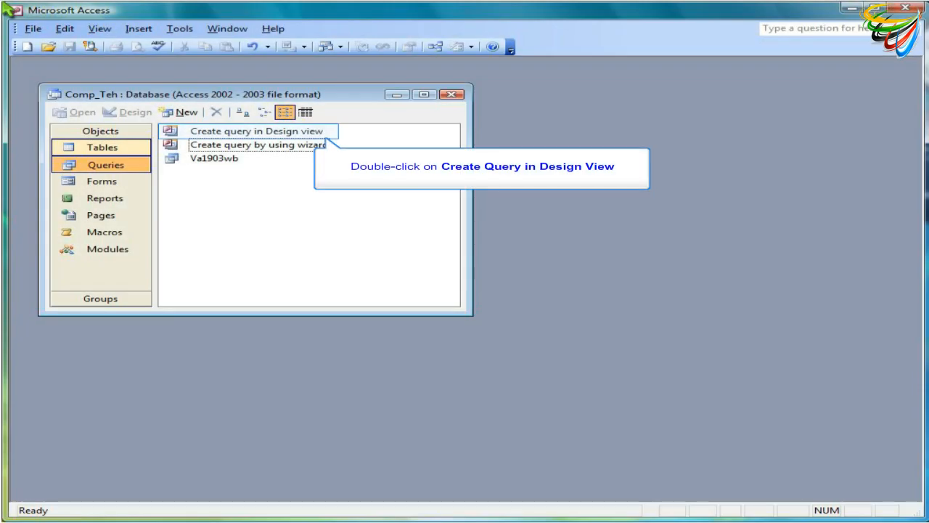
# - Start a new query in Design view based on the Products table
pyautogui.doubleClick(231, 131)
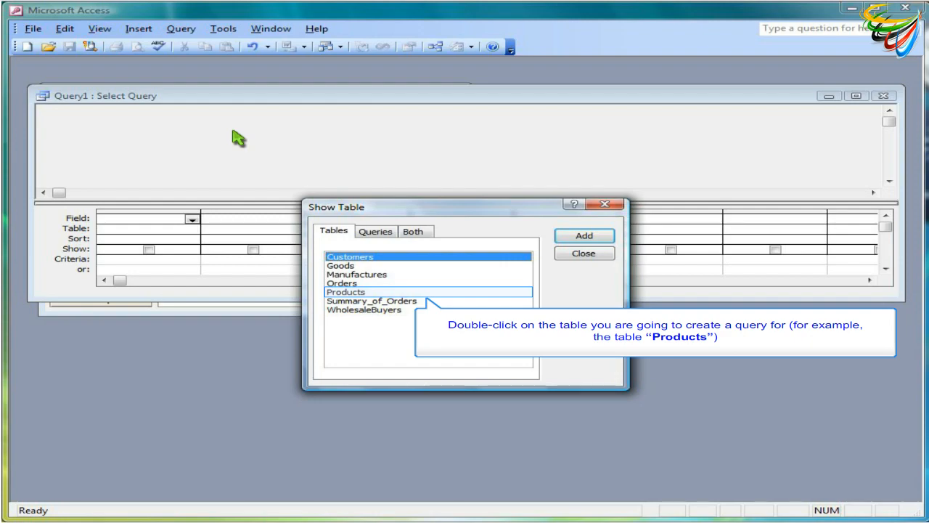
pyautogui.doubleClick(338, 293)
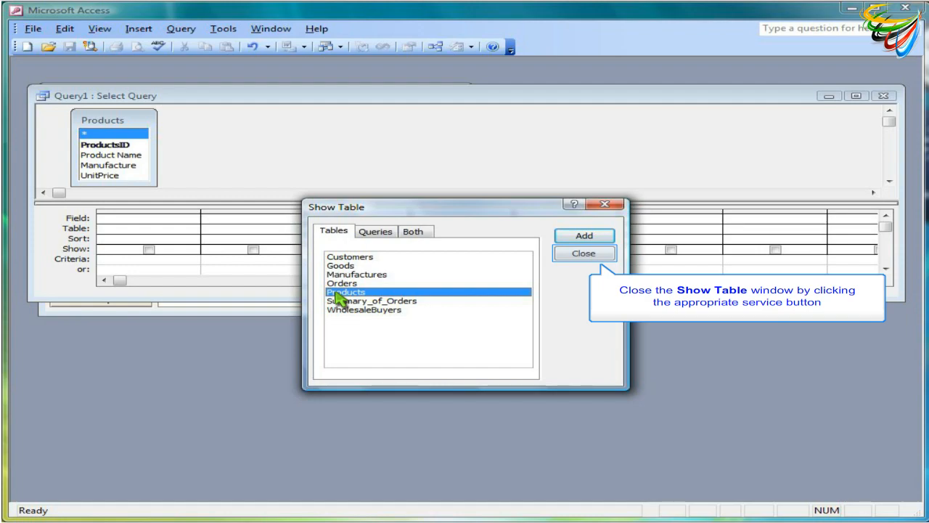
pyautogui.click(566, 254)
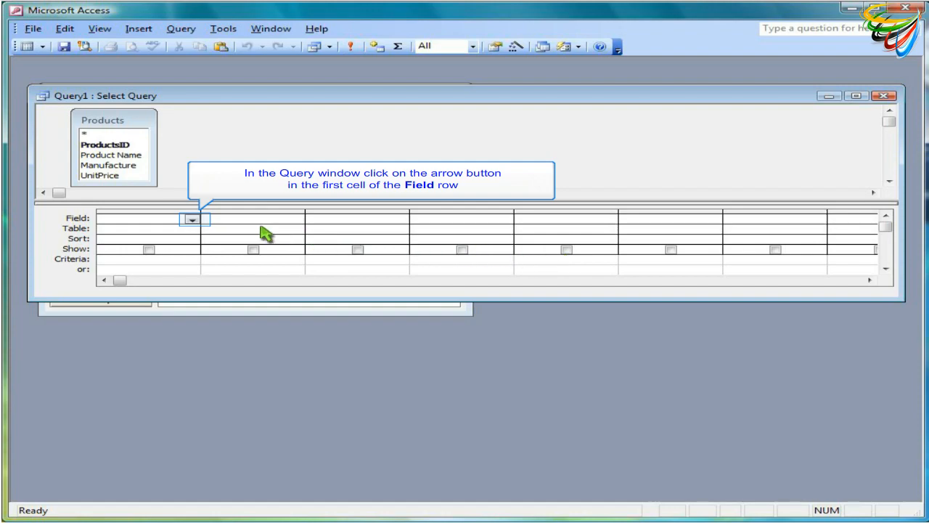
# - Set the first two query fields to Product Name and UnitPrice, sorting UnitPrice in ascending order
pyautogui.click(193, 219)
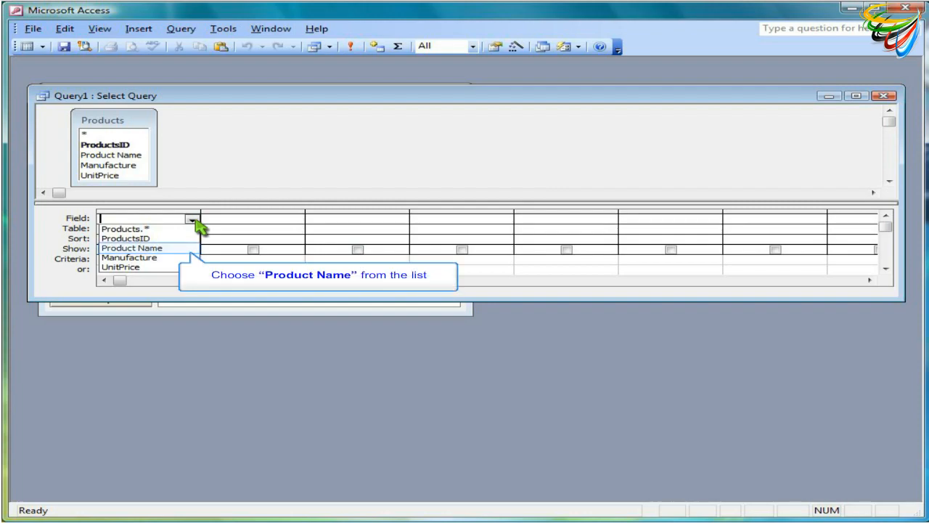
pyautogui.click(167, 248)
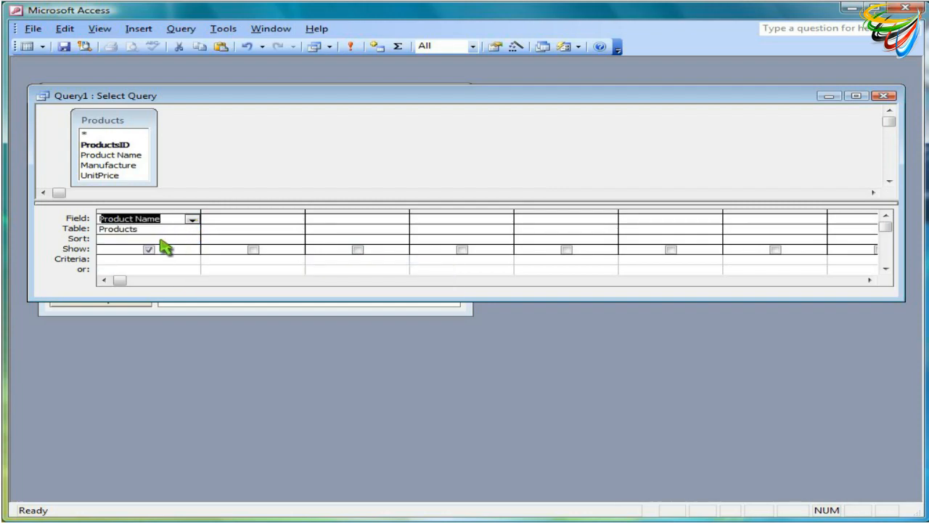
pyautogui.click(222, 219)
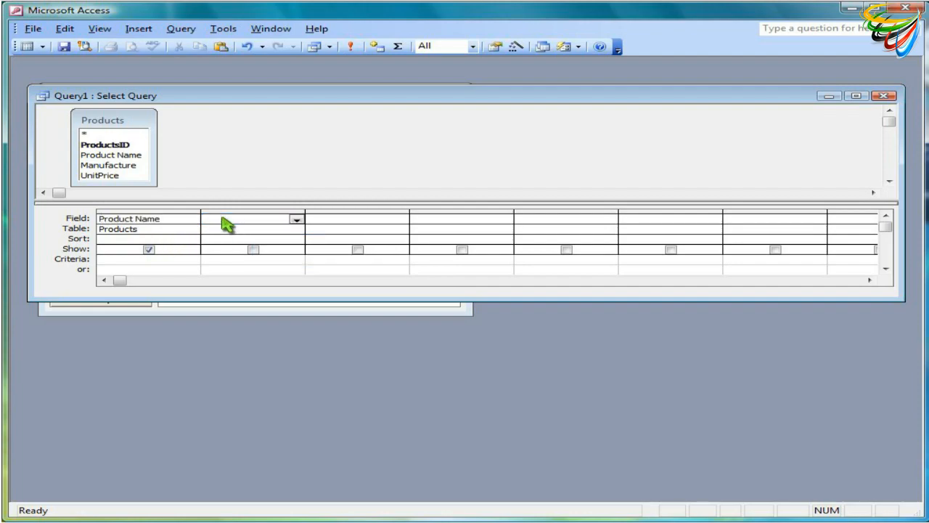
pyautogui.click(294, 219)
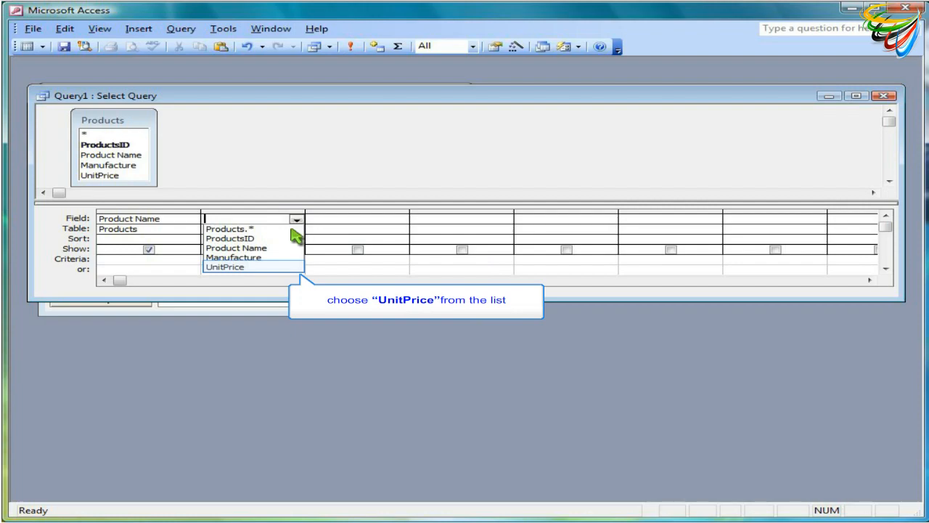
pyautogui.click(281, 267)
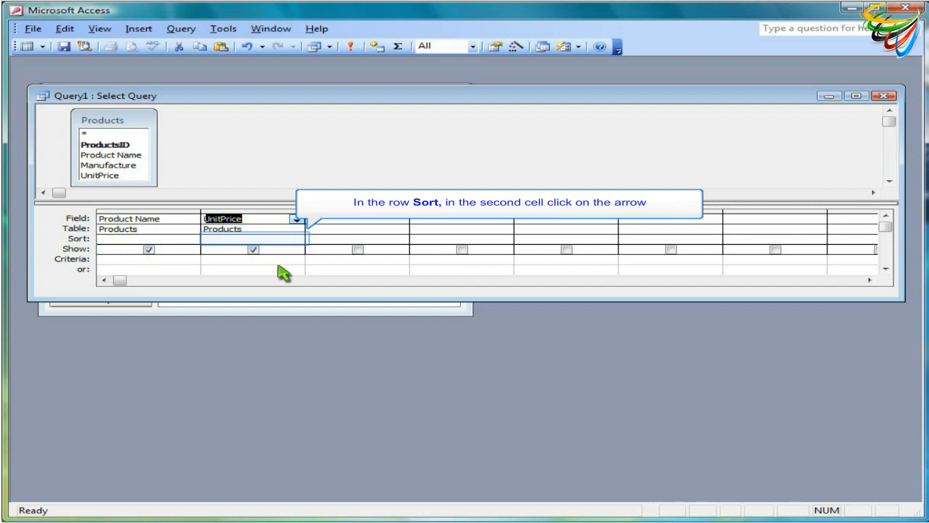
pyautogui.click(296, 240)
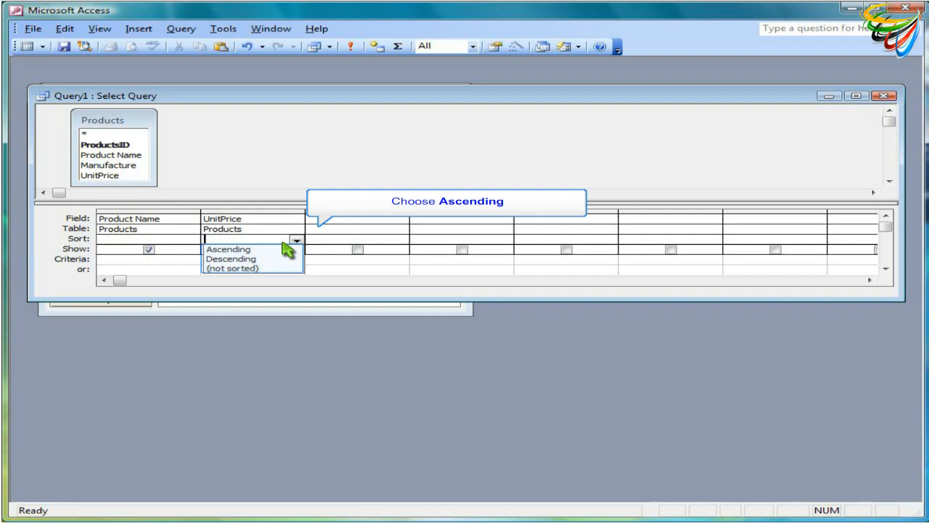
pyautogui.click(256, 249)
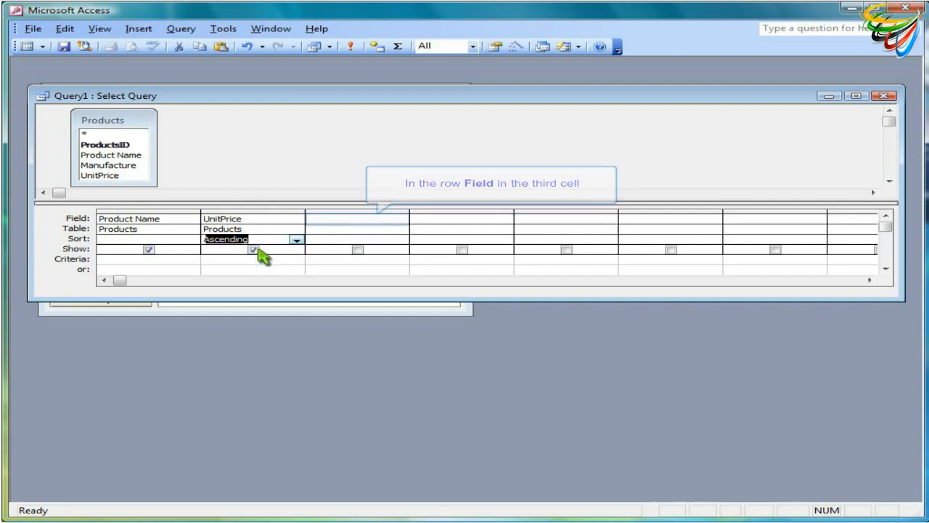
# - Add Manufacture as the third query field with the criterion ="NOKIA"
pyautogui.click(322, 220)
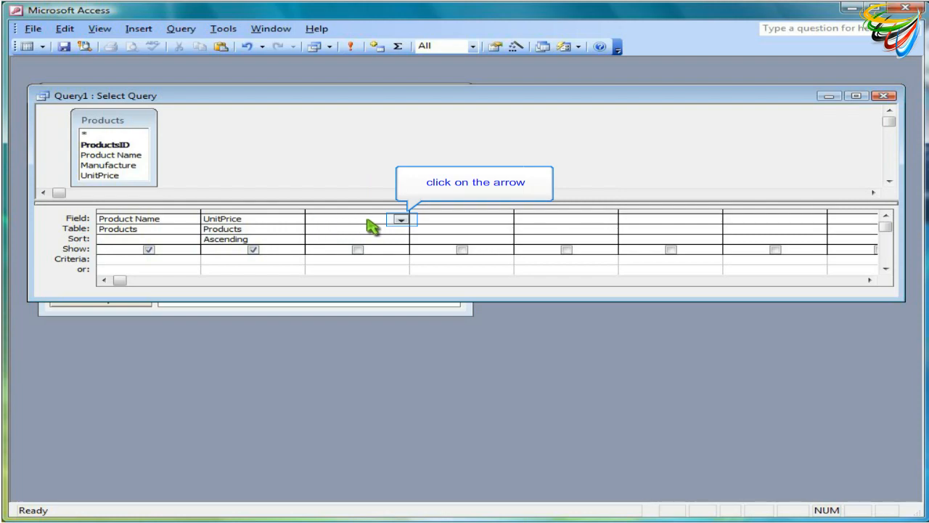
pyautogui.click(401, 219)
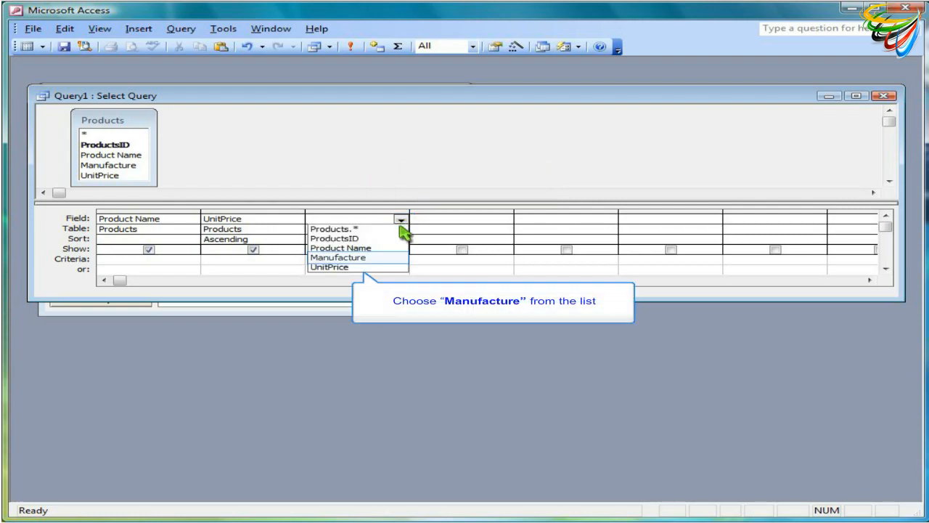
pyautogui.click(379, 257)
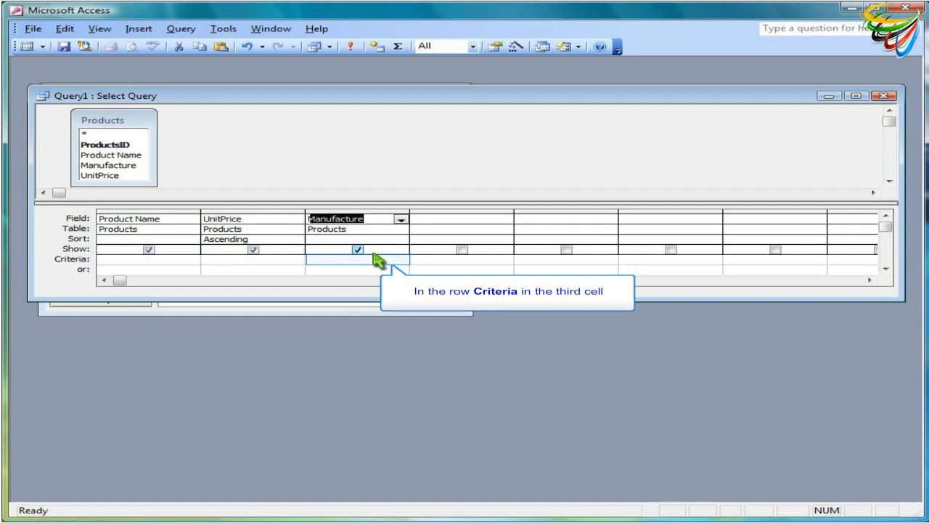
pyautogui.click(371, 261)
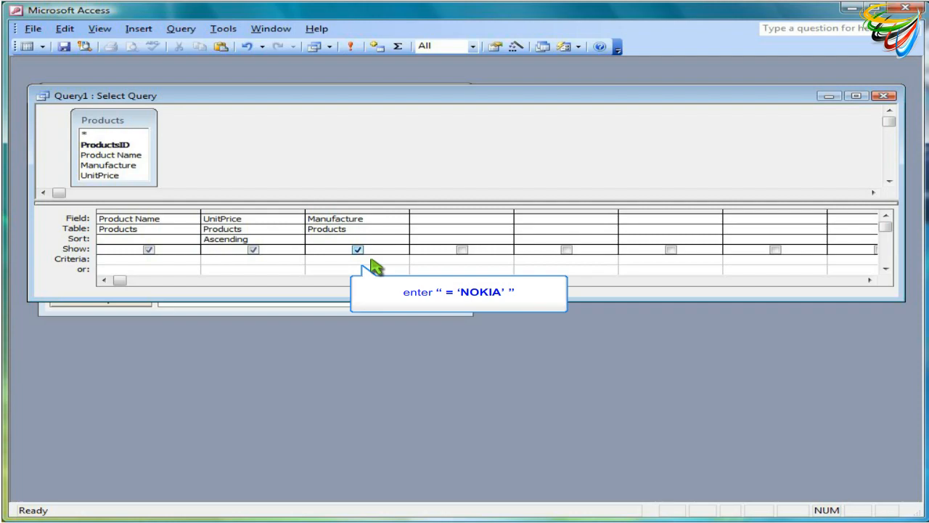
pyautogui.write('="NOKIA"')
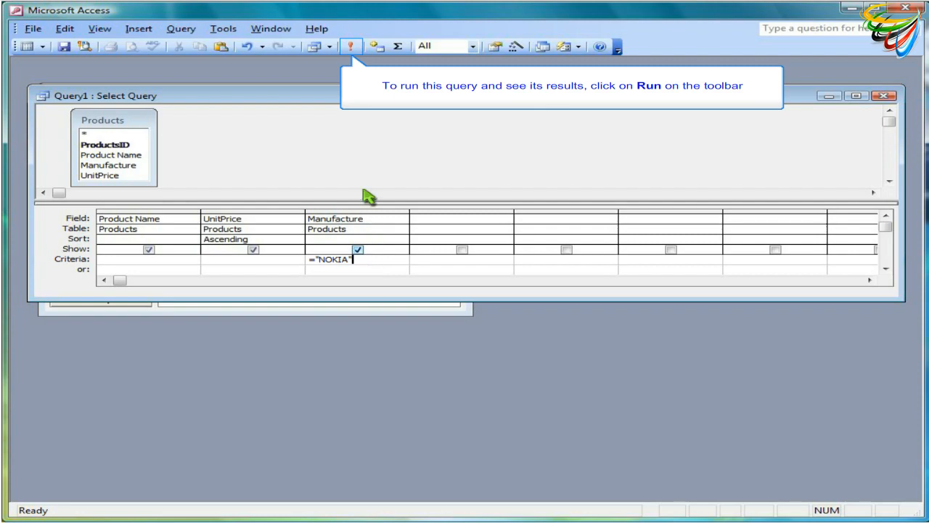
# - Run the query and save it under the name Query2
pyautogui.click(350, 46)
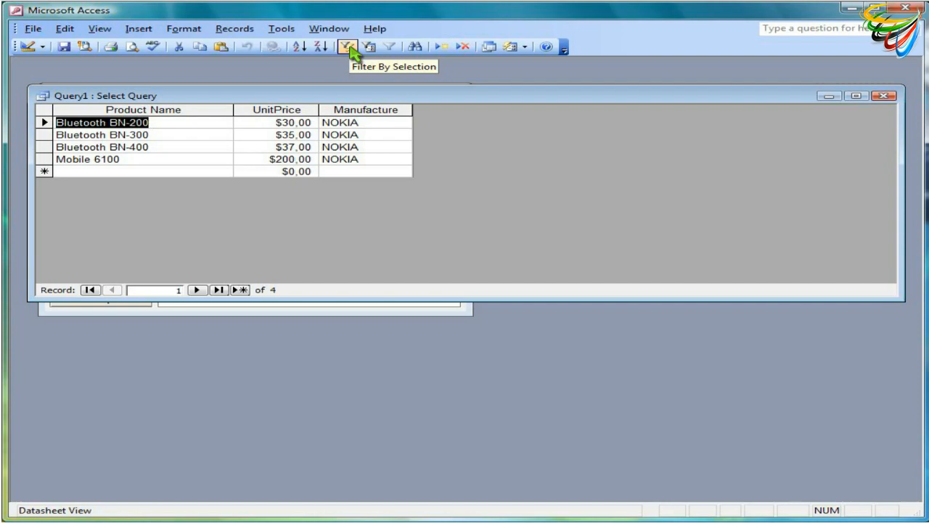
pyautogui.click(66, 48)
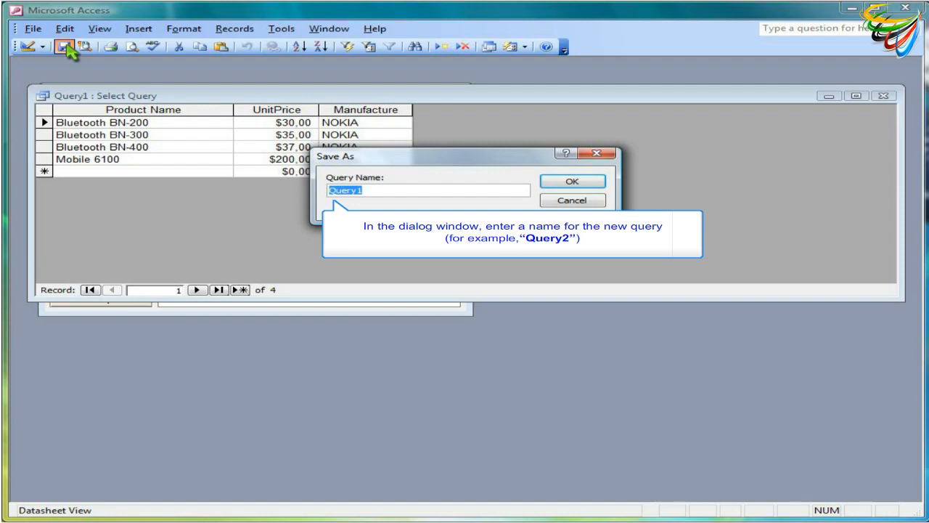
pyautogui.write('Query2')
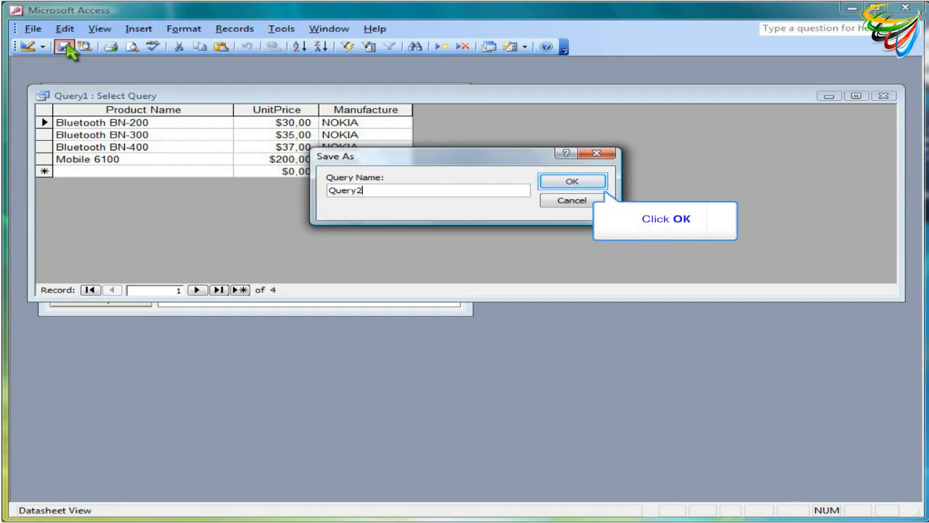
pyautogui.click(563, 185)
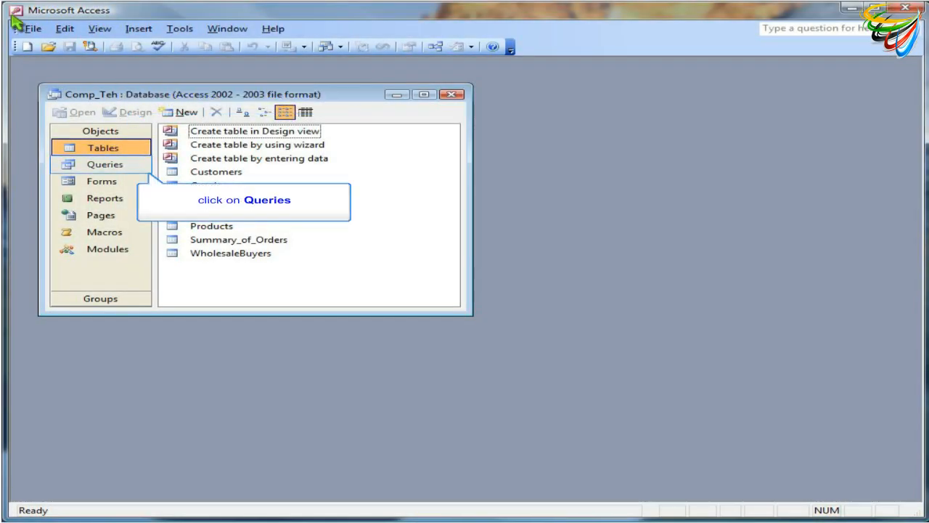
# - Start another query with the query wizard and include all fields of the Products table
pyautogui.click(112, 165)
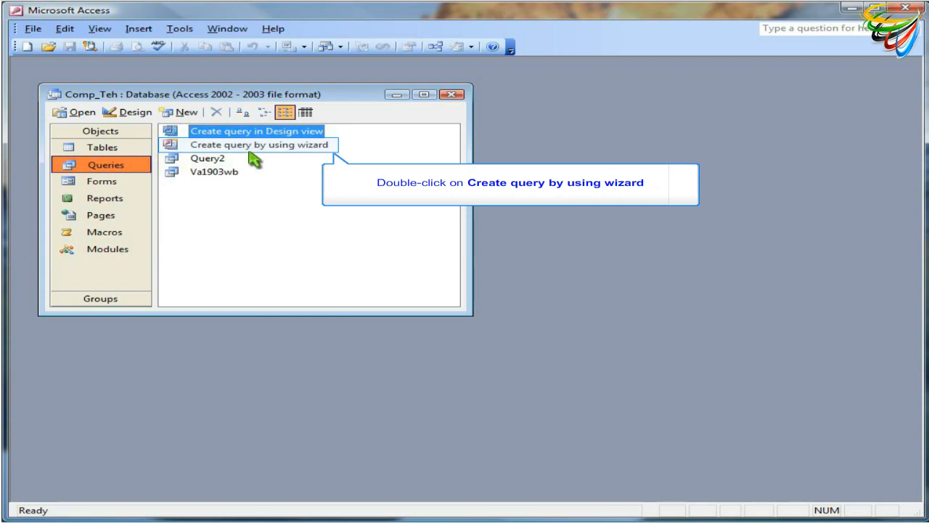
pyautogui.doubleClick(294, 145)
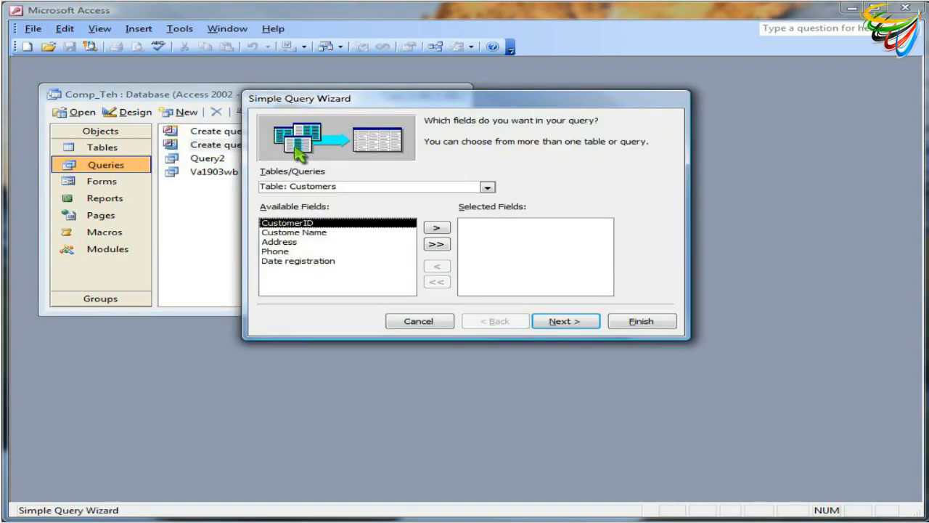
pyautogui.click(488, 188)
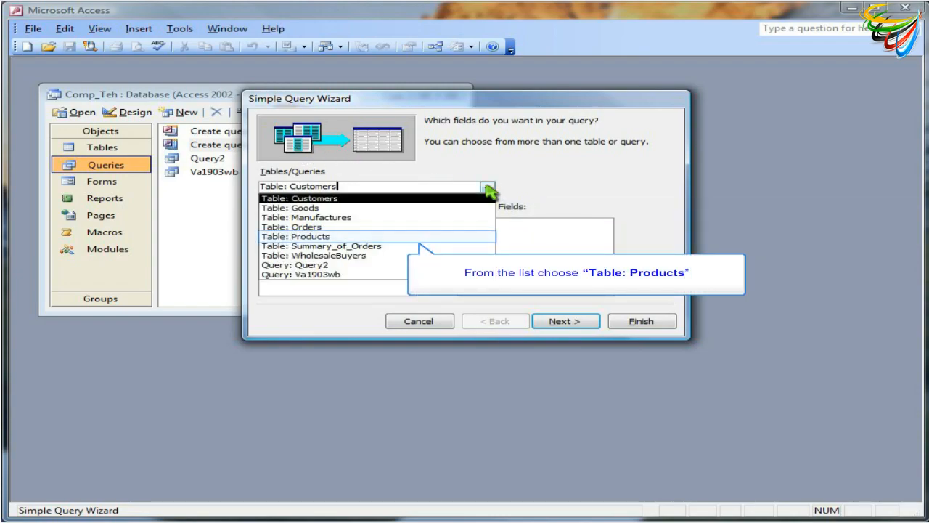
pyautogui.click(357, 236)
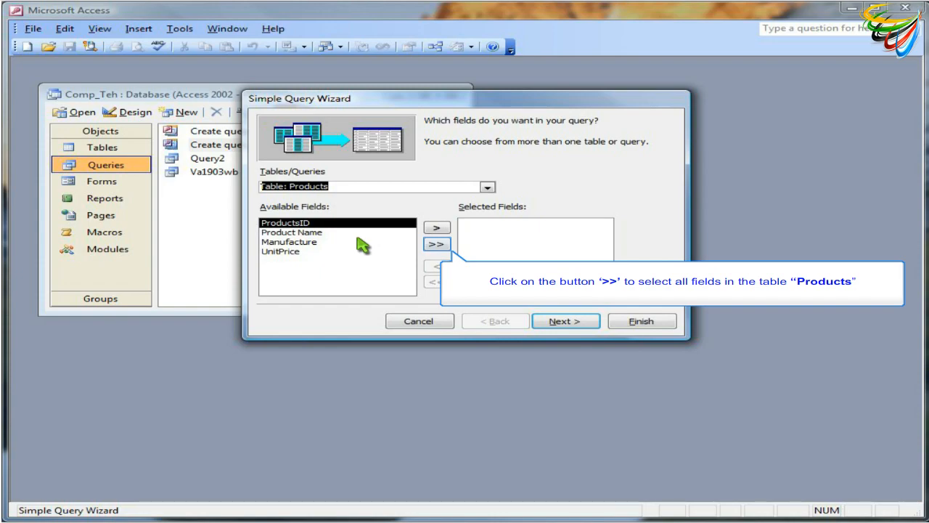
pyautogui.click(436, 244)
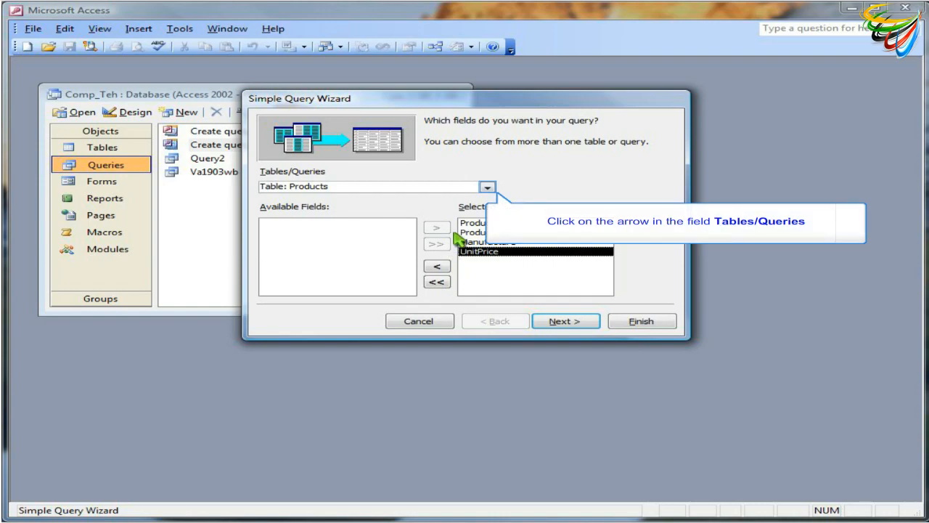
# - Add the Quantity of Units field from the Orders table to the wizard query
pyautogui.click(488, 188)
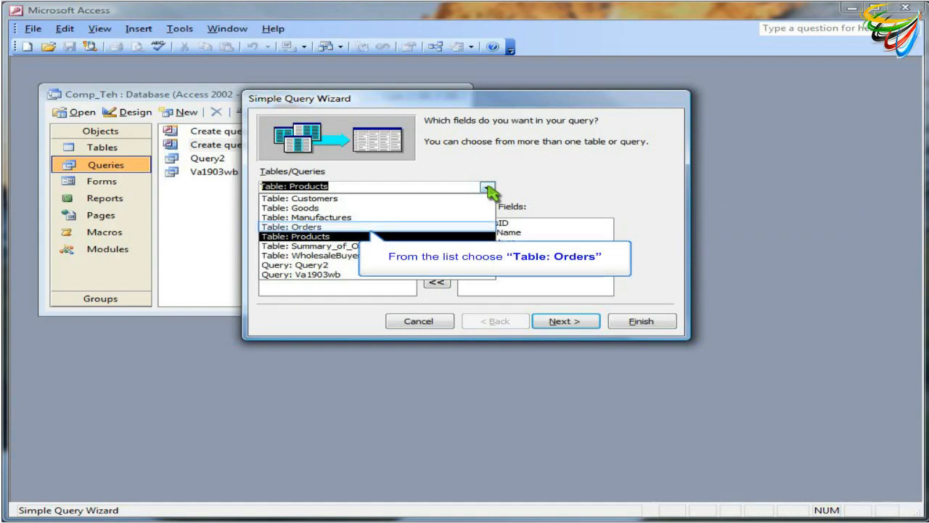
pyautogui.click(339, 227)
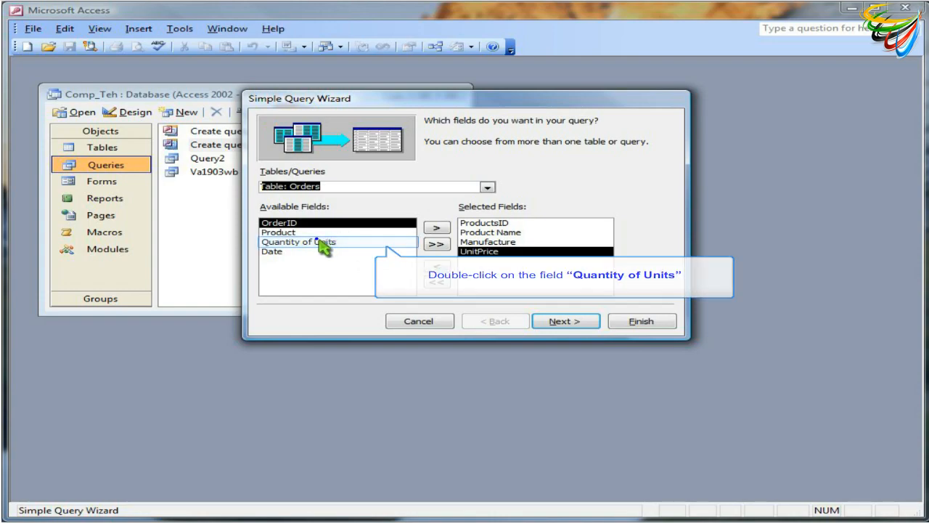
pyautogui.doubleClick(320, 241)
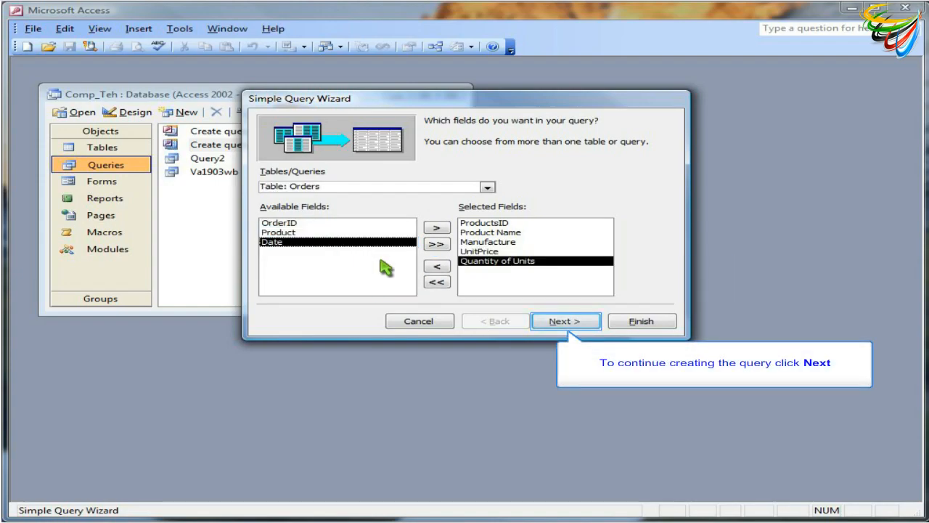
# - Make the wizard query a summary query that calculates the Sum of Quantity of Units
pyautogui.click(564, 324)
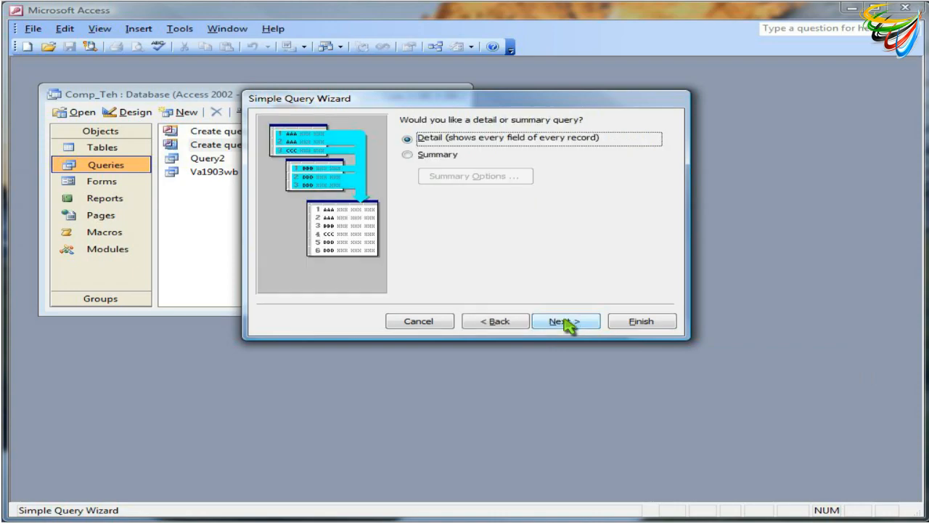
pyautogui.click(408, 154)
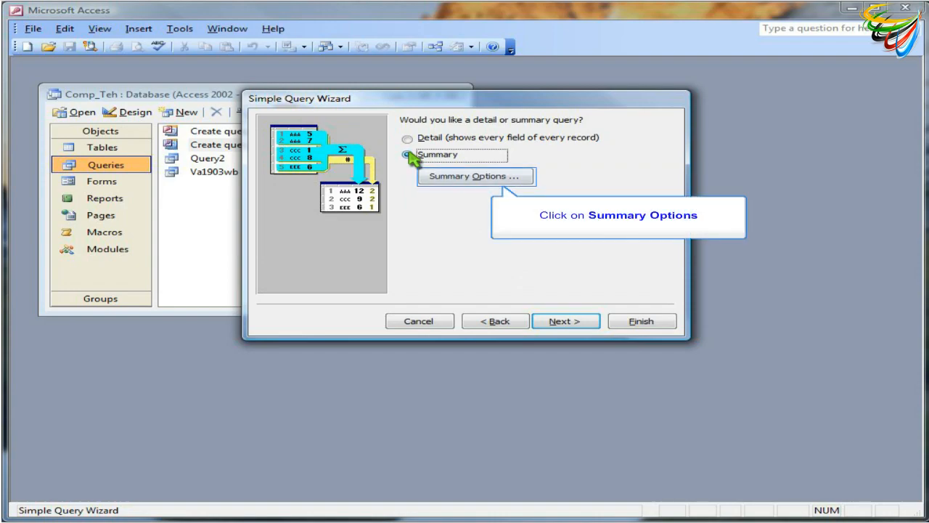
pyautogui.click(501, 179)
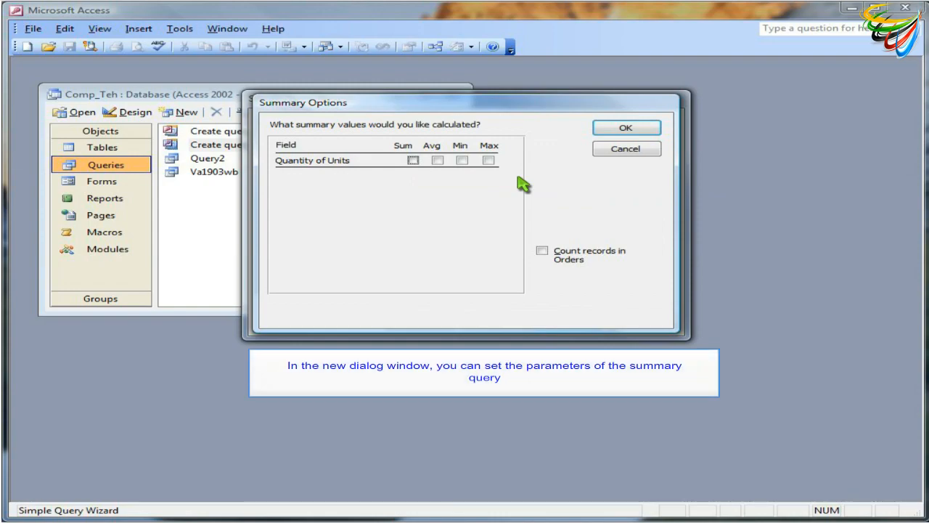
pyautogui.click(411, 160)
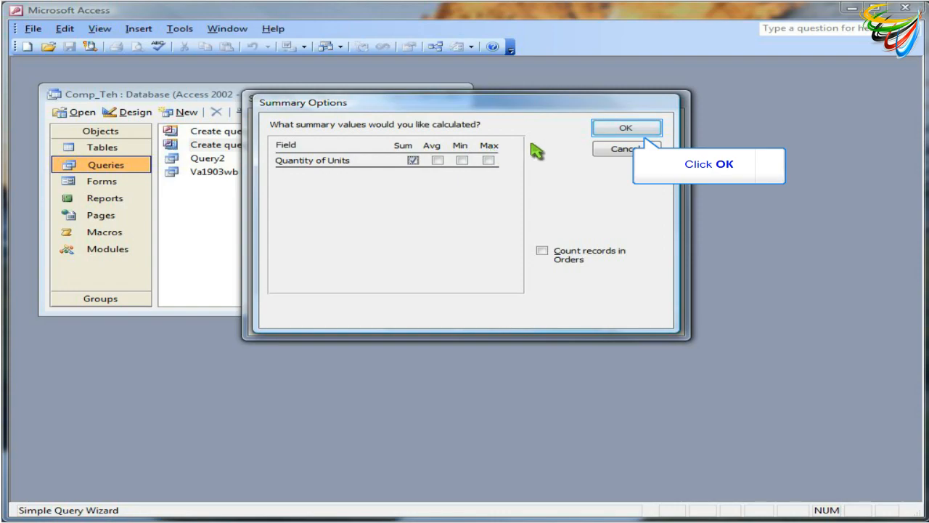
pyautogui.click(654, 131)
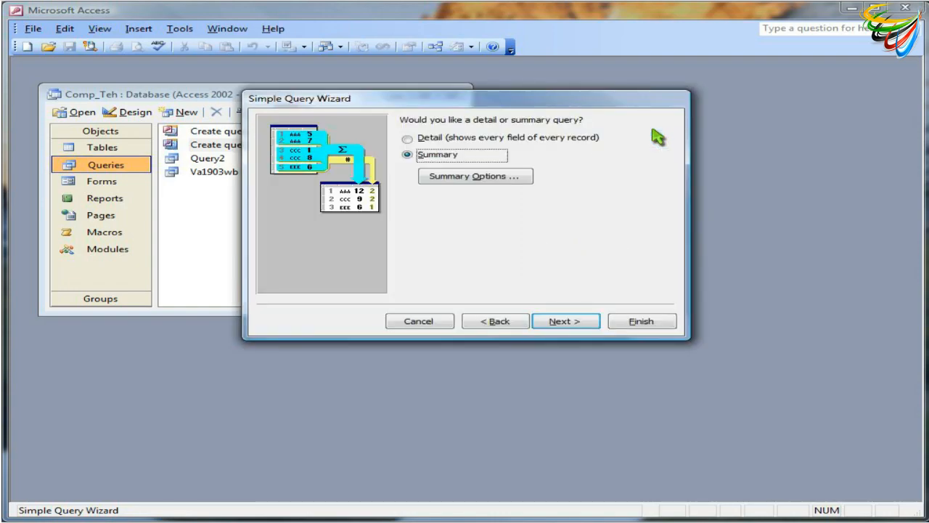
# - Title the query "Products query Summary" and finish the wizard, opening the query to view its information
pyautogui.click(586, 322)
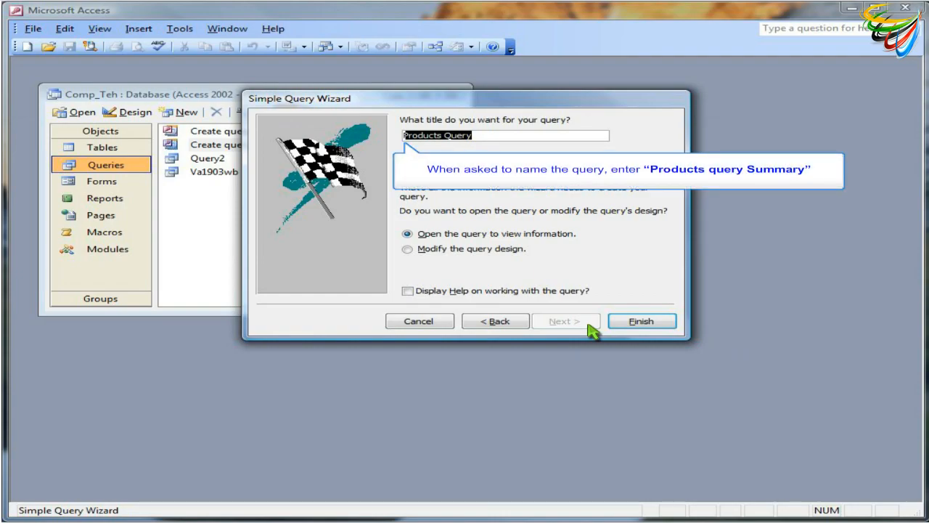
pyautogui.write('Produc')
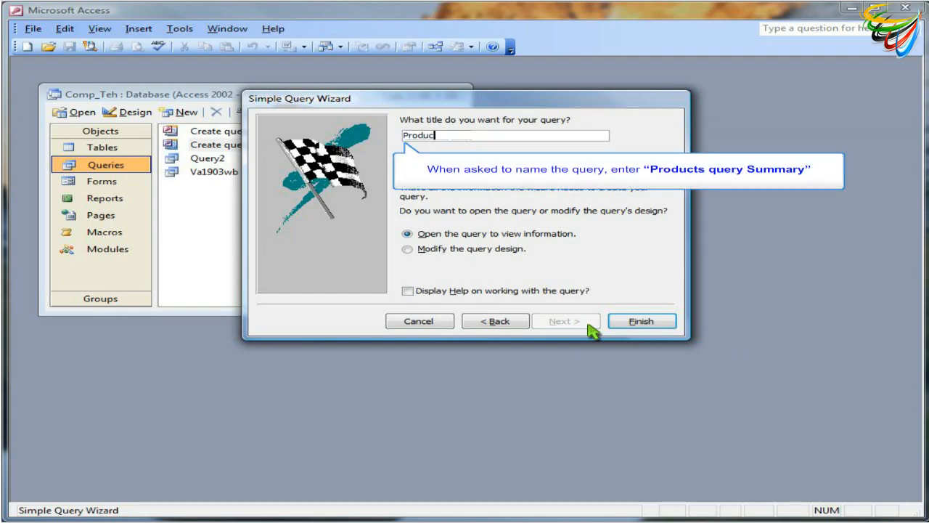
pyautogui.write('ts query Summary')
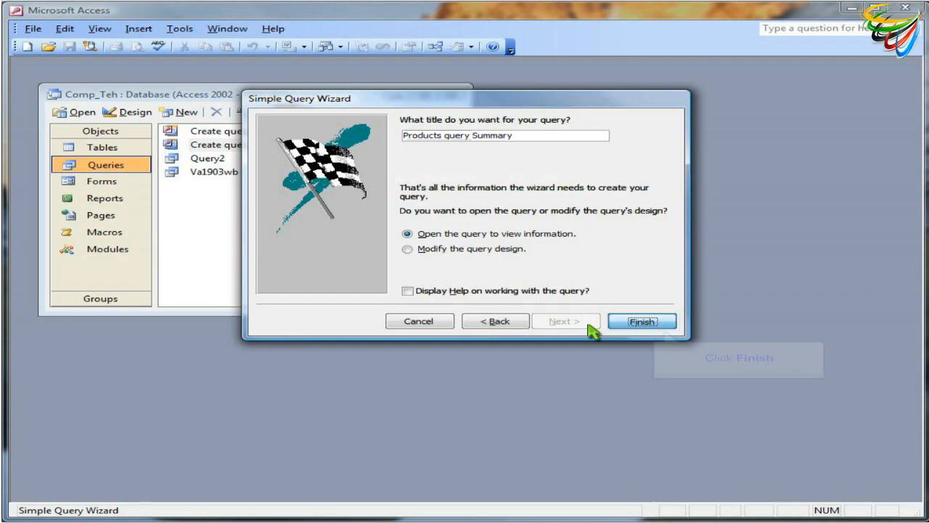
pyautogui.click(643, 324)
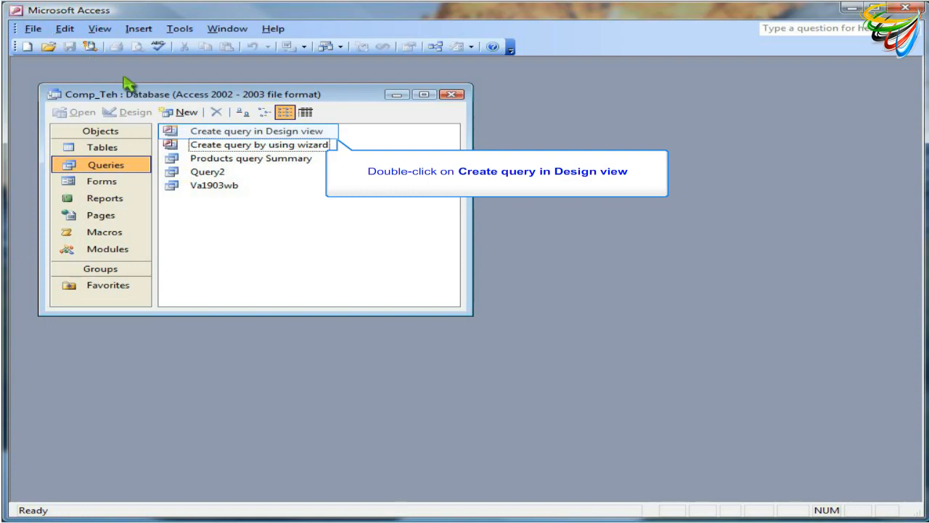
# - Create a new query in Design view and add the Products and Orders tables to it
pyautogui.doubleClick(209, 131)
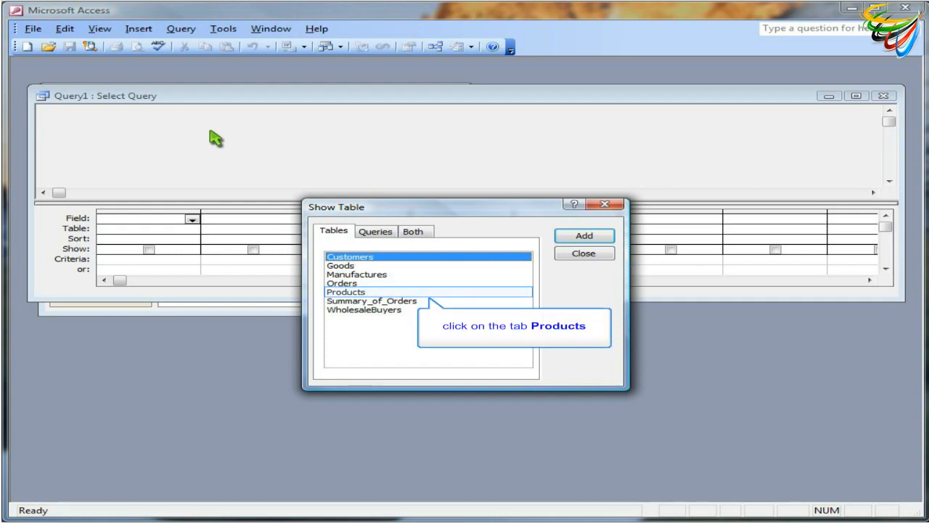
pyautogui.click(354, 293)
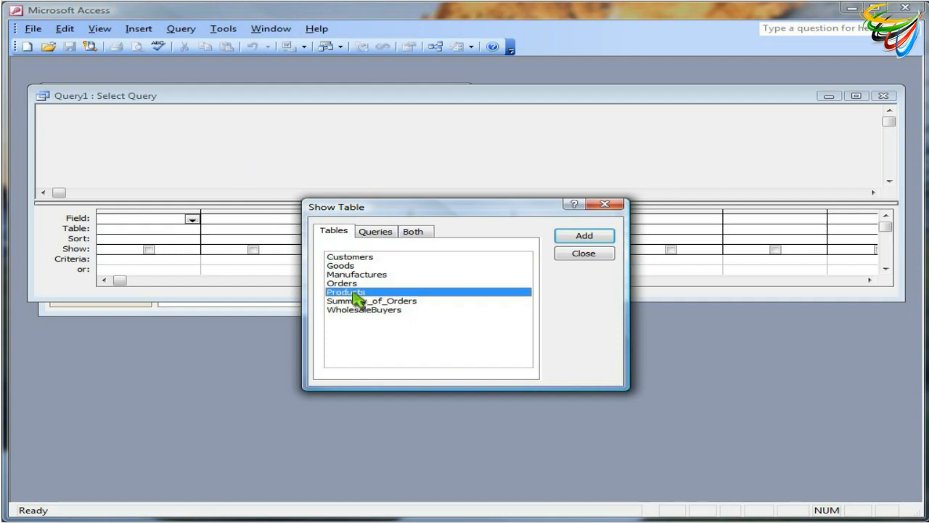
pyautogui.click(613, 240)
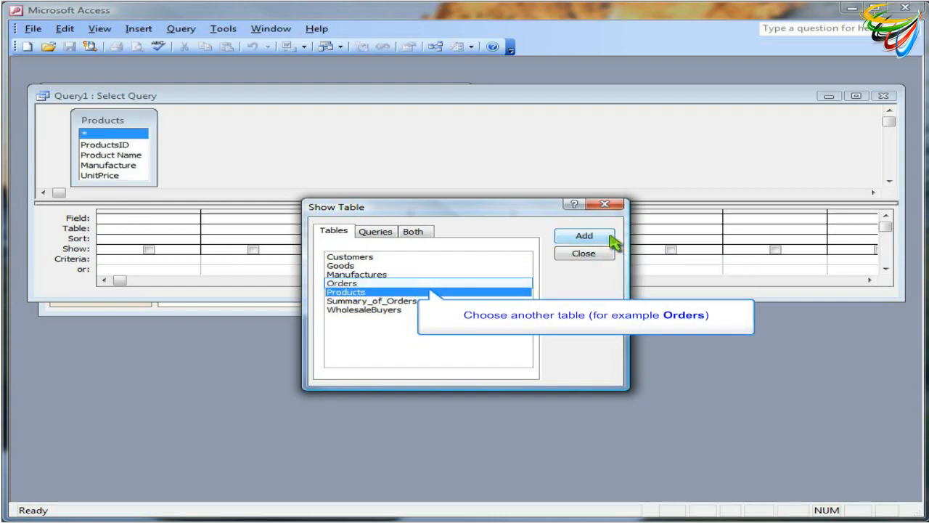
pyautogui.click(337, 284)
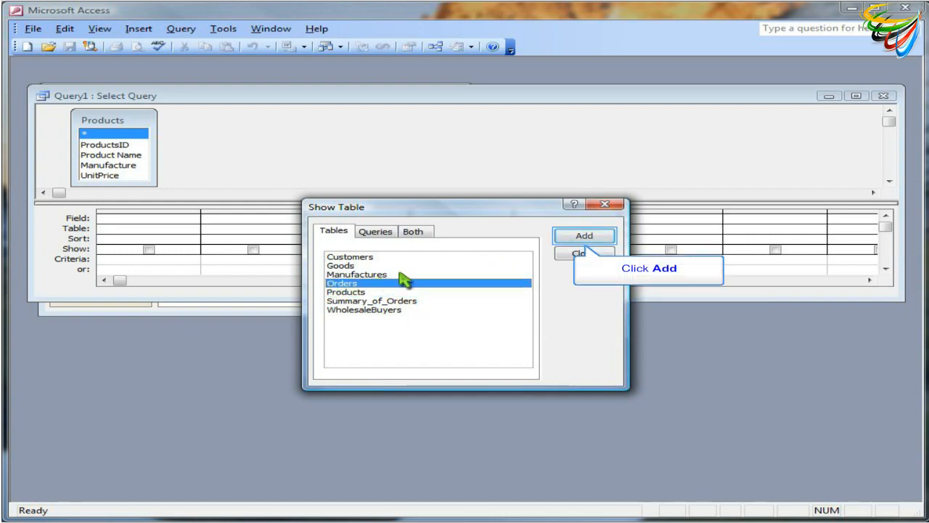
pyautogui.click(584, 236)
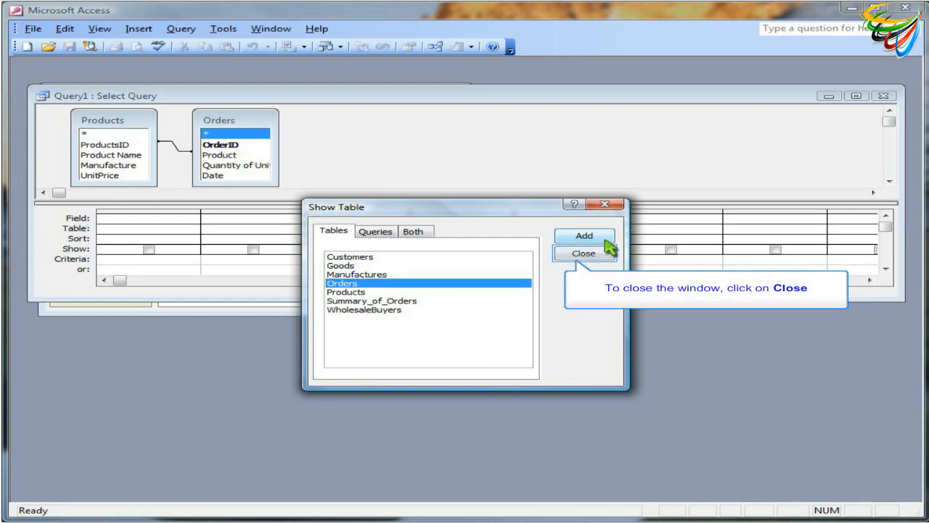
pyautogui.click(605, 255)
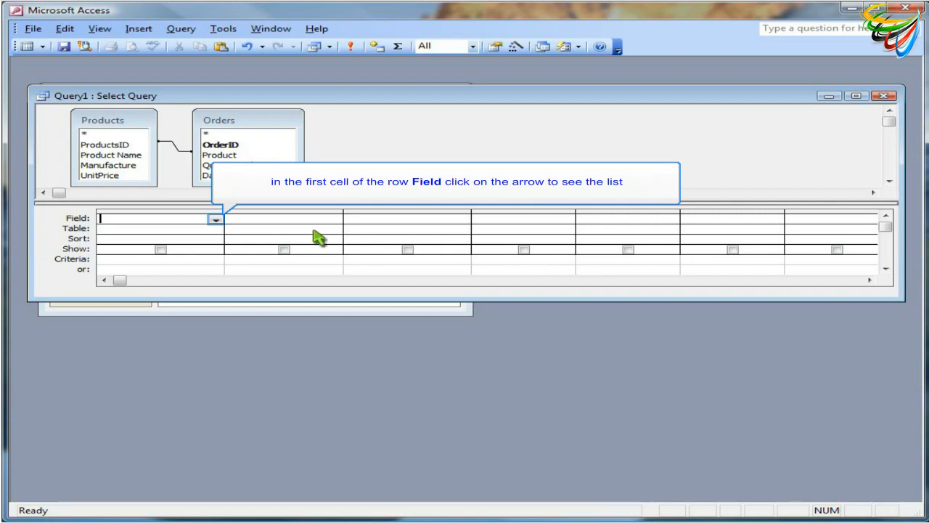
# - Add Product Name and UnitPrice from the Products table as the first and second query fields
pyautogui.click(216, 220)
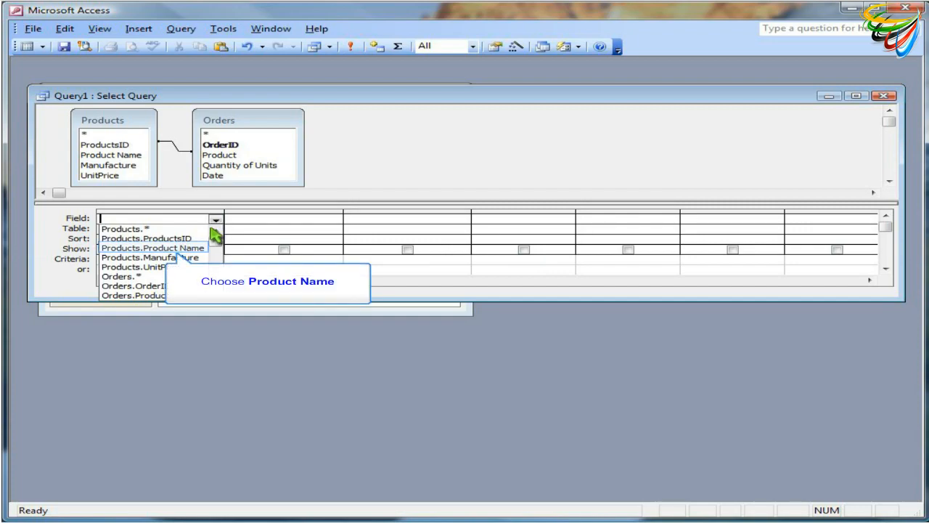
pyautogui.click(192, 249)
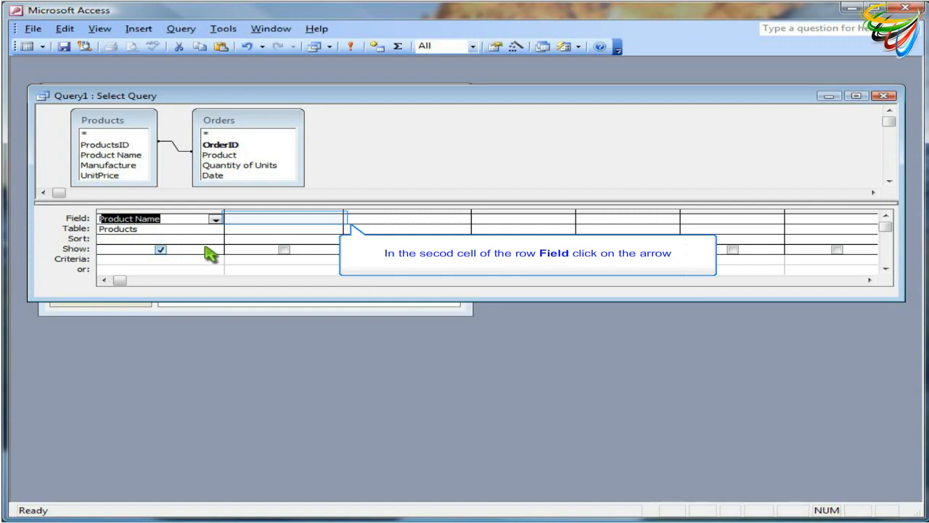
pyautogui.click(338, 220)
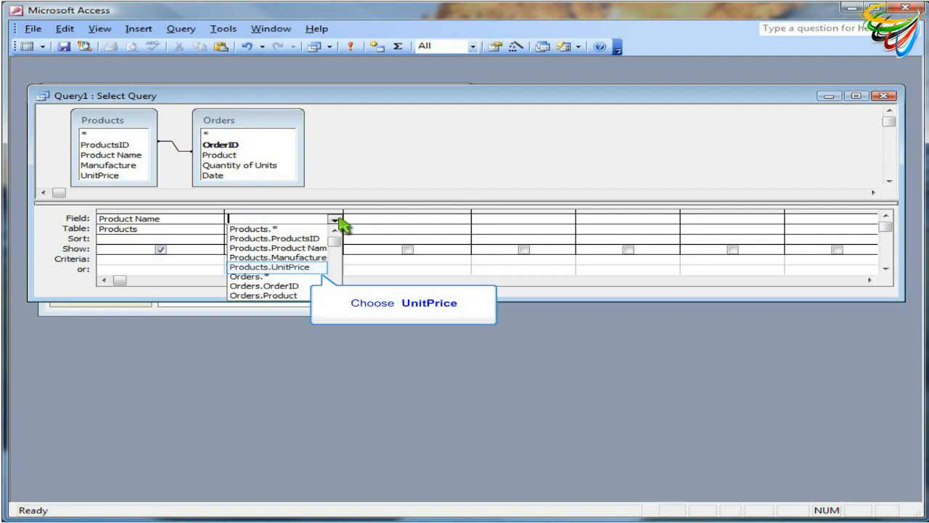
pyautogui.click(291, 268)
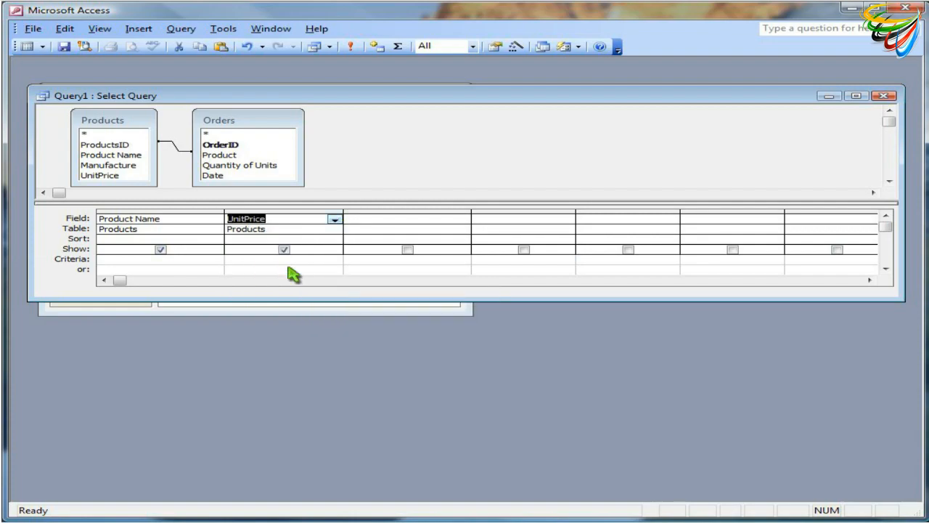
# - Add Quantity of Units from the Orders table as the third query field and run the query
pyautogui.click(378, 223)
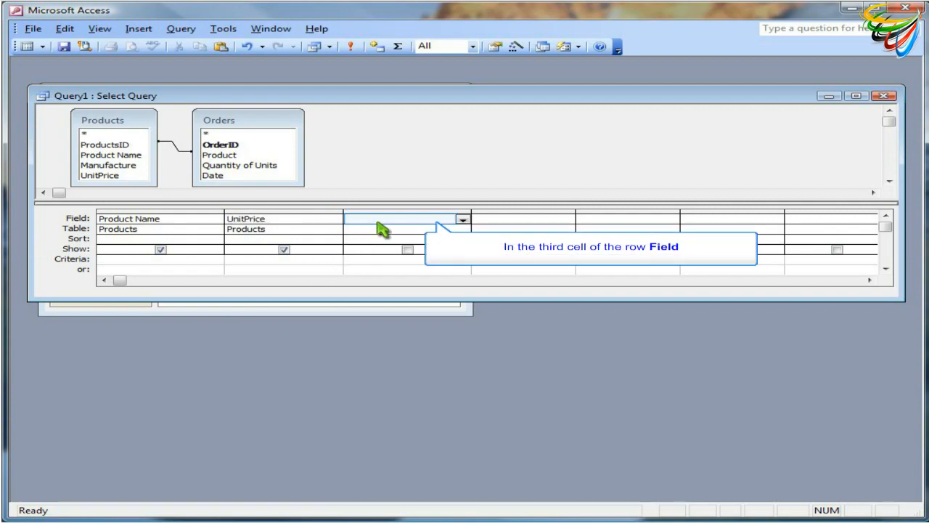
pyautogui.click(463, 219)
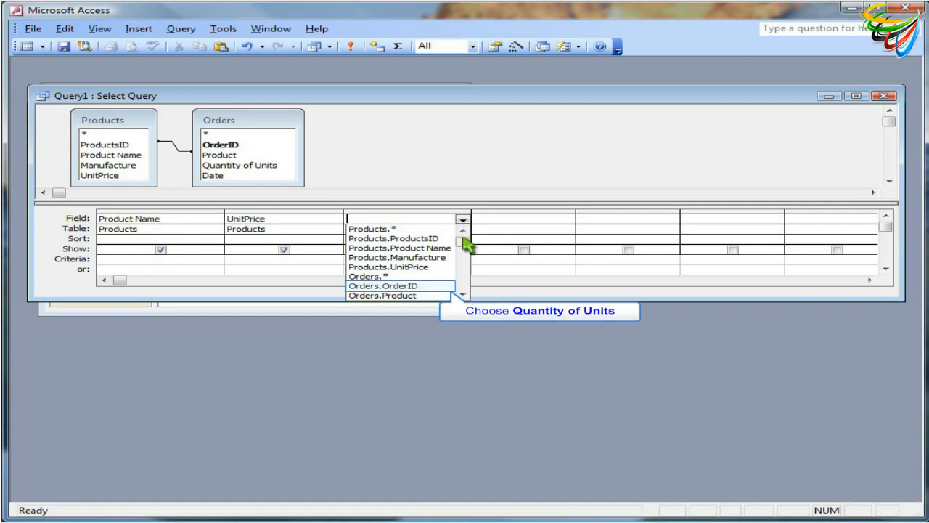
pyautogui.scroll(-1, 463, 247)
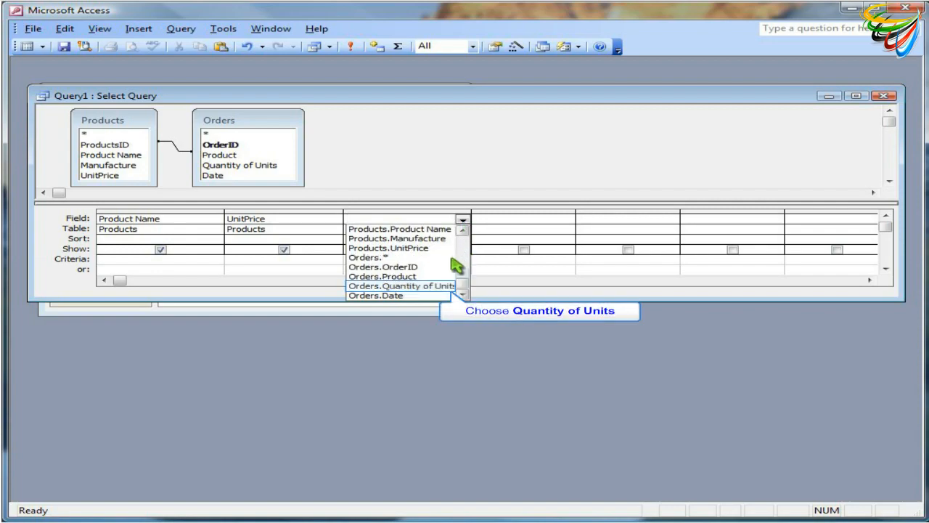
pyautogui.click(430, 287)
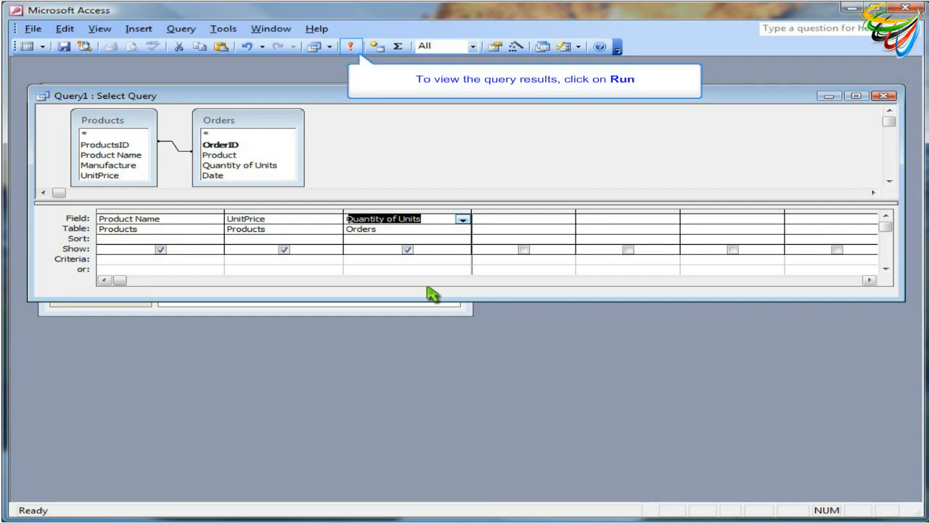
pyautogui.click(351, 46)
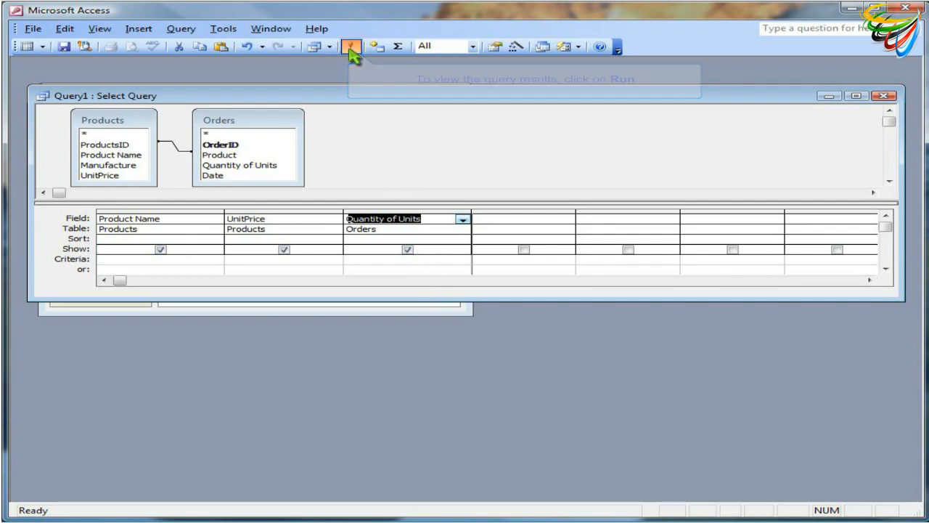